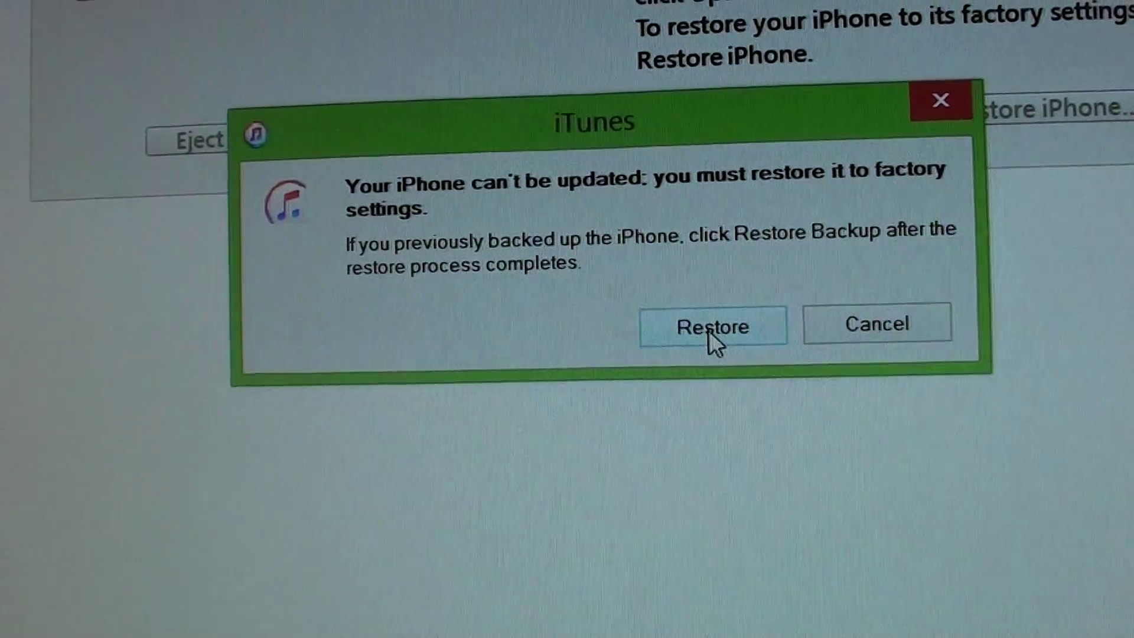
Confirm Restore and Update twice, until iTunes reports the -18 update server error
click(705, 344)
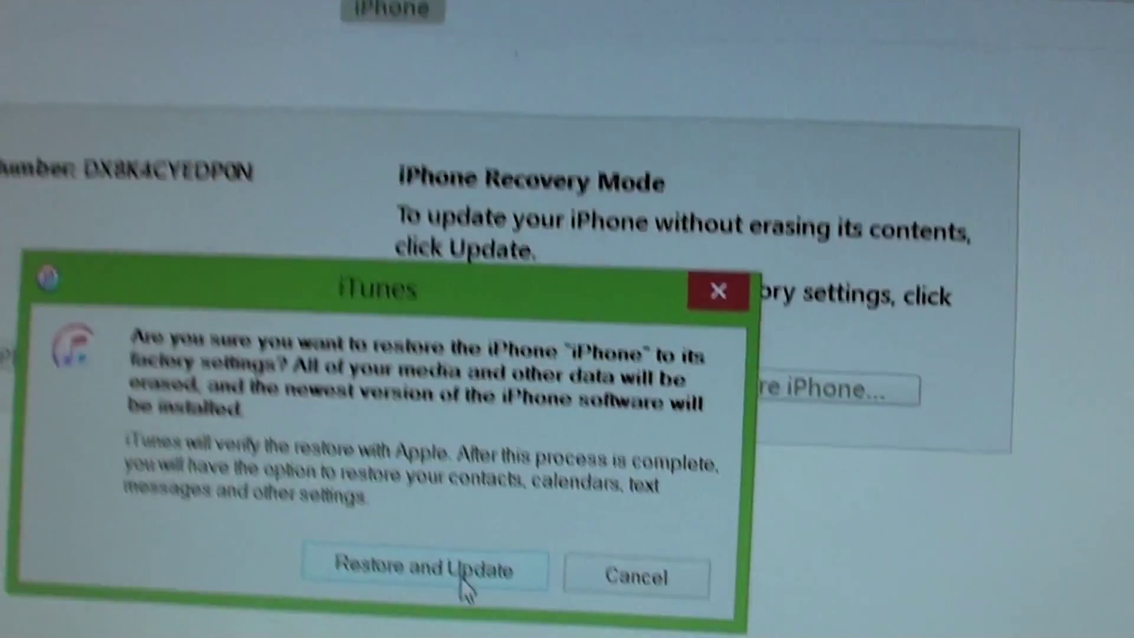
click(619, 367)
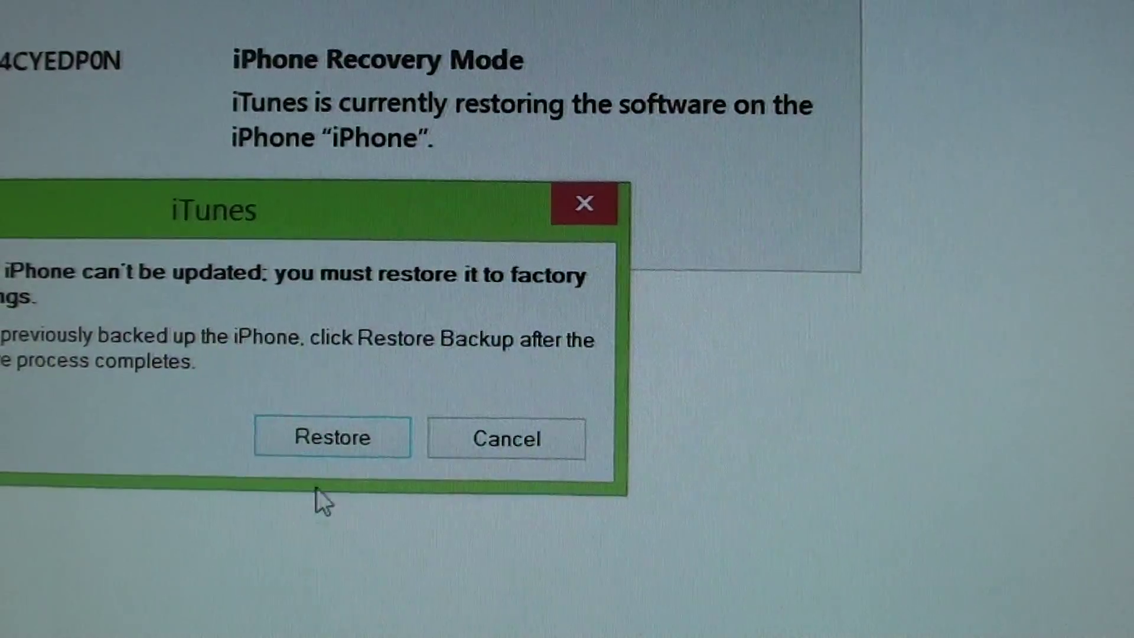
click(328, 426)
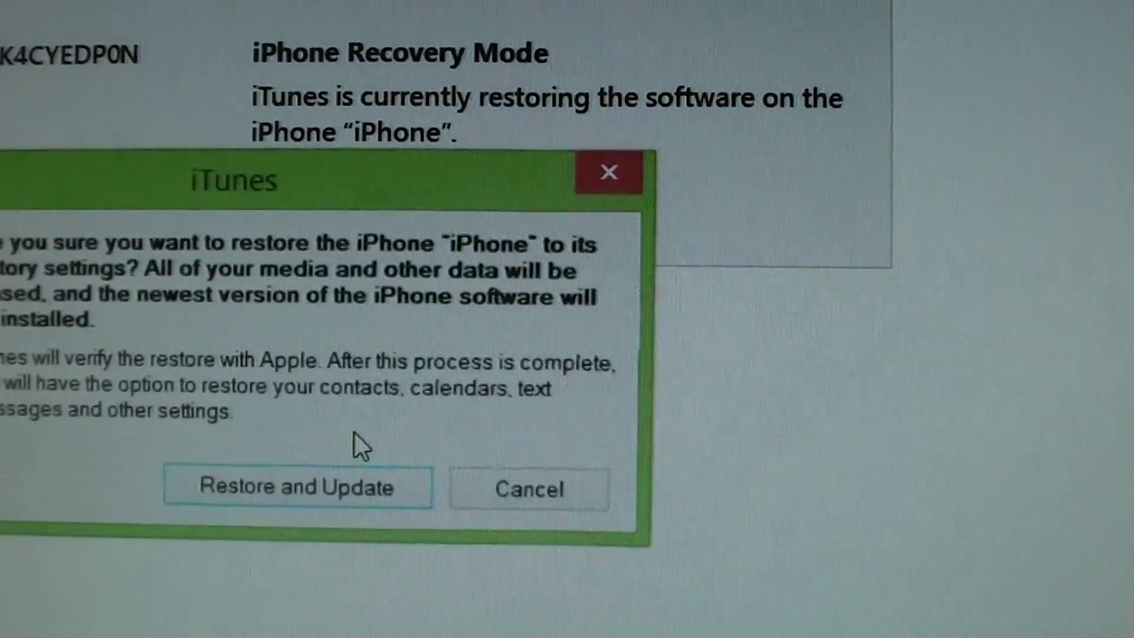
click(246, 434)
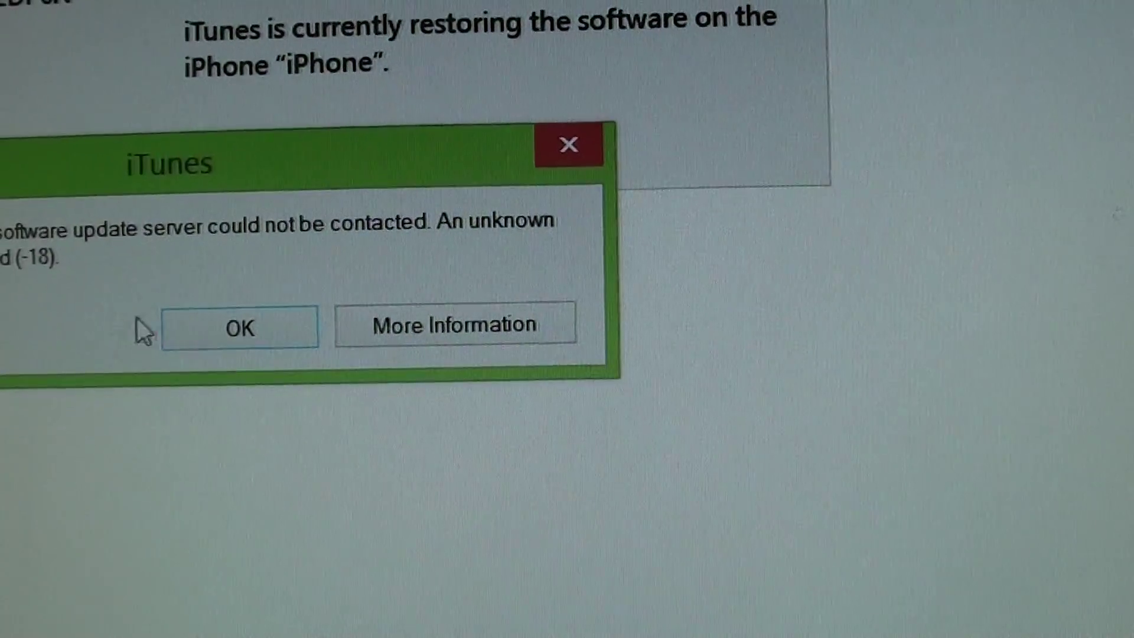